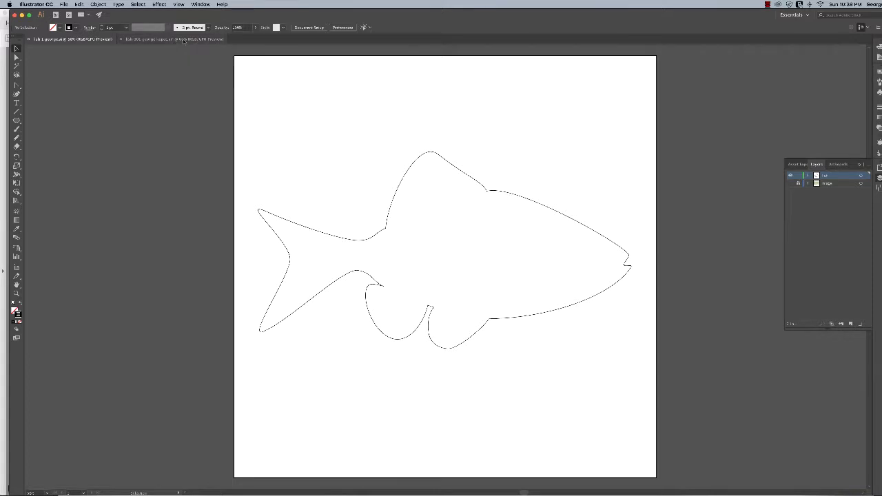
Show the finished yellow striped fish document with its red-lined fins.
click(183, 39)
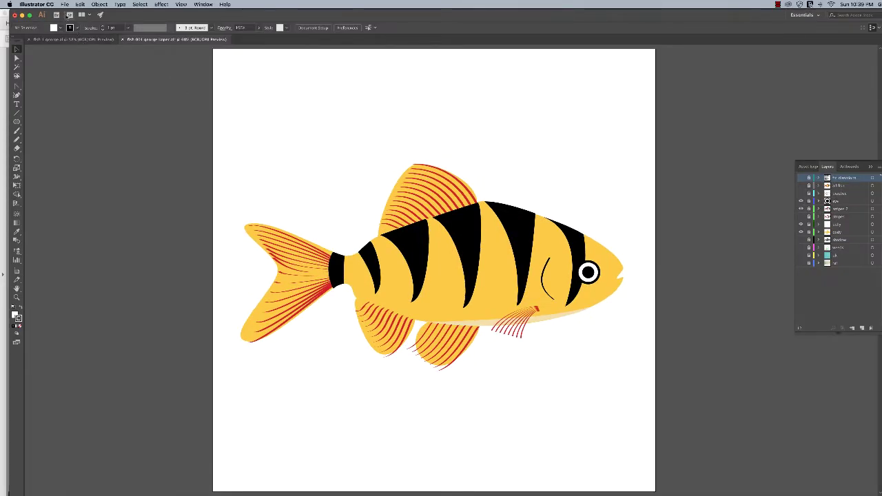
Create a new blank document using the default preset.
click(64, 4)
click(68, 14)
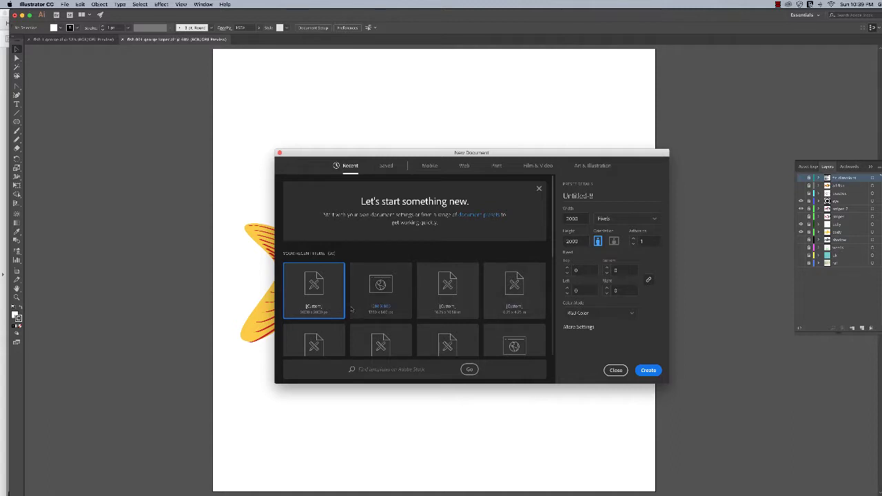
click(648, 370)
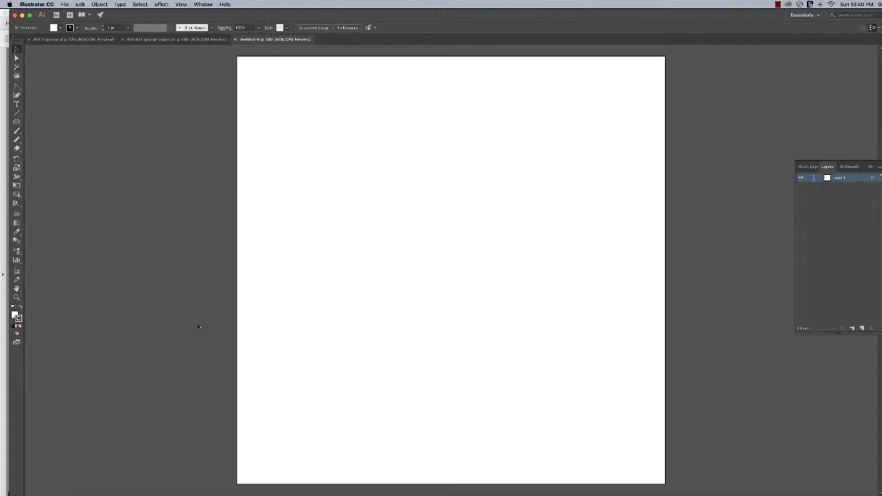
Draw a long diagonal line at left and a short line near the upper right with the Pen tool.
key(p)
click(290, 187)
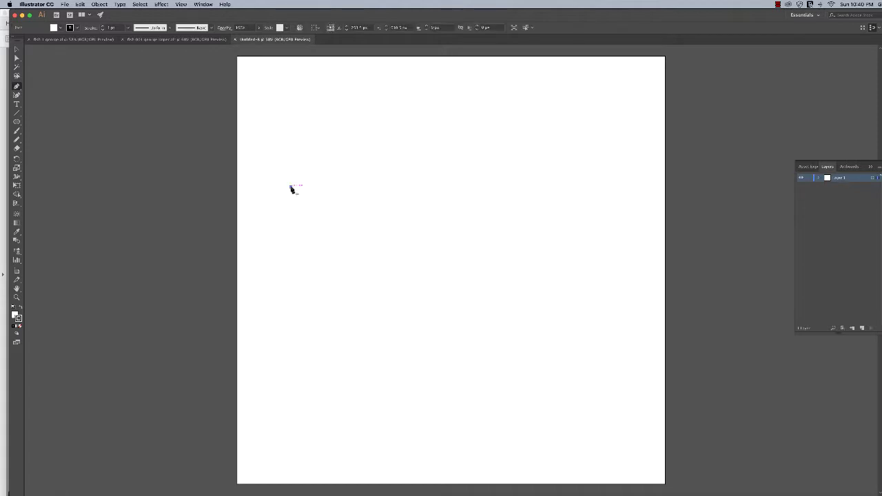
click(341, 339)
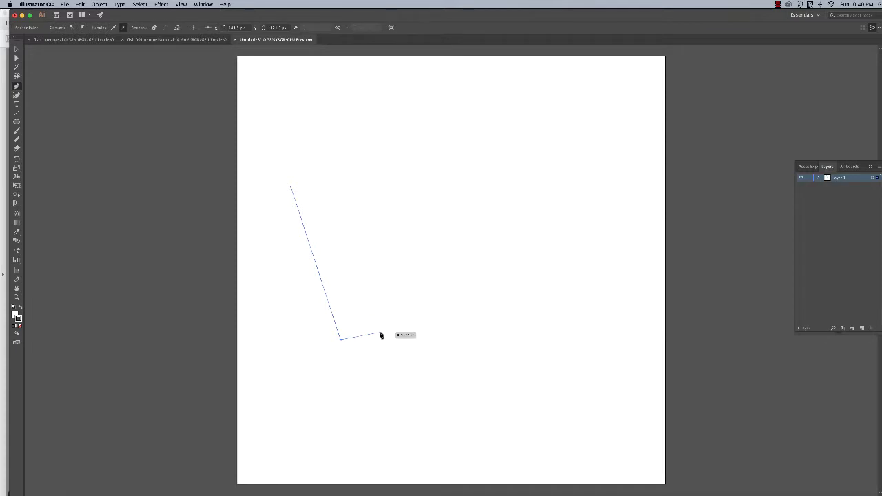
key(super)
super+click(332, 264)
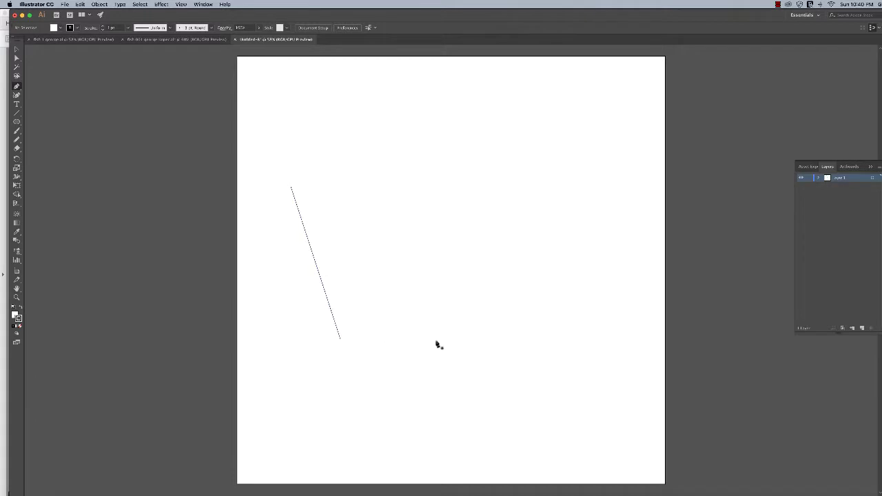
click(467, 172)
click(475, 204)
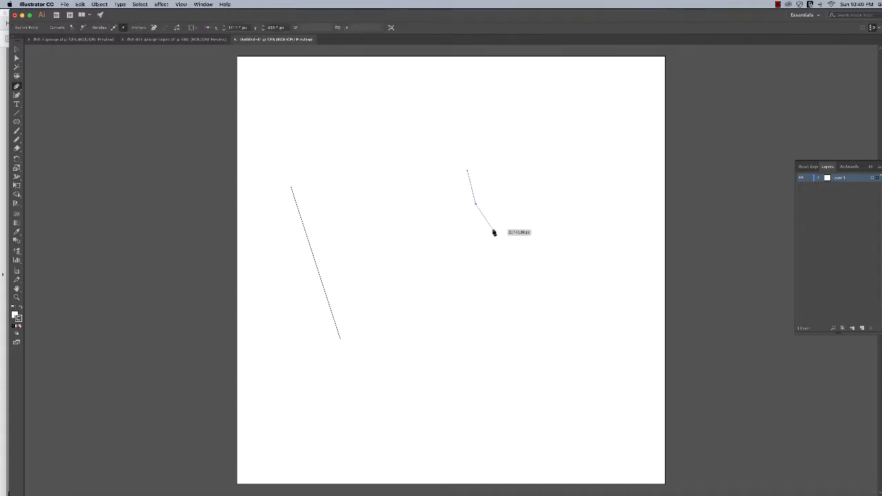
key(super)
super+click(467, 217)
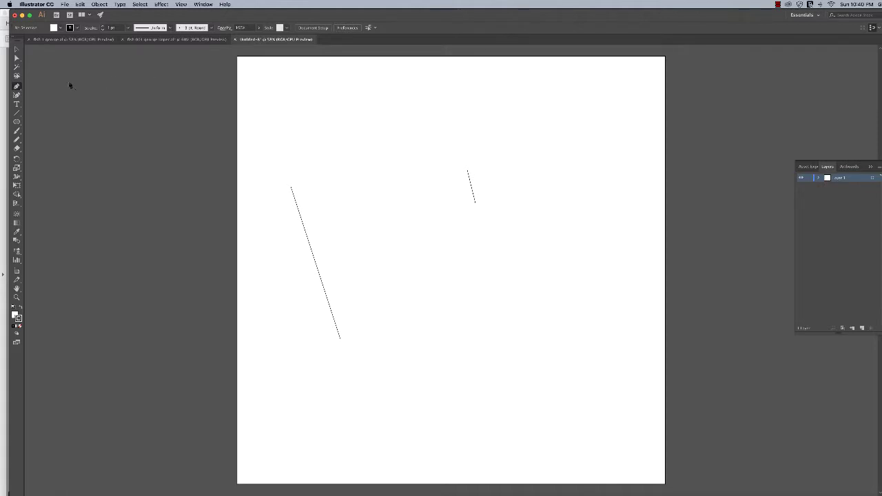
Select both lines and blend them with Object > Blend > Make.
click(17, 49)
drag(334, 281, 500, 358)
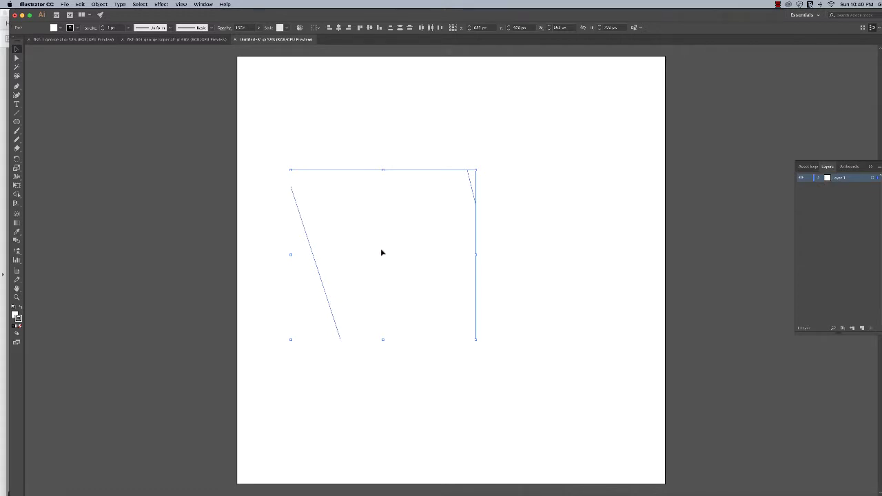
click(100, 5)
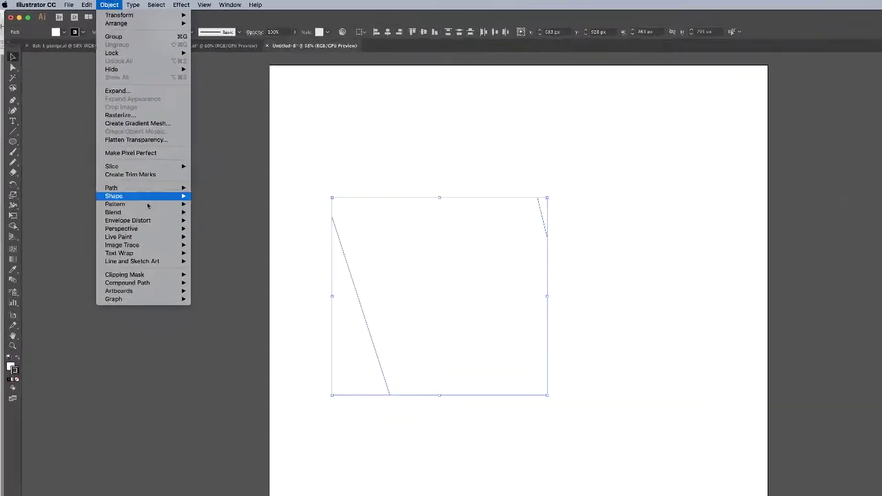
mouse_move(135, 183)
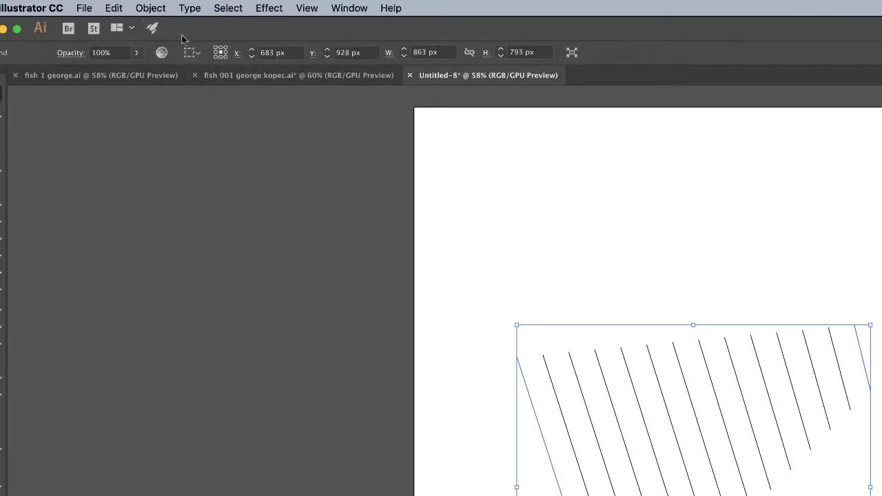
click(150, 8)
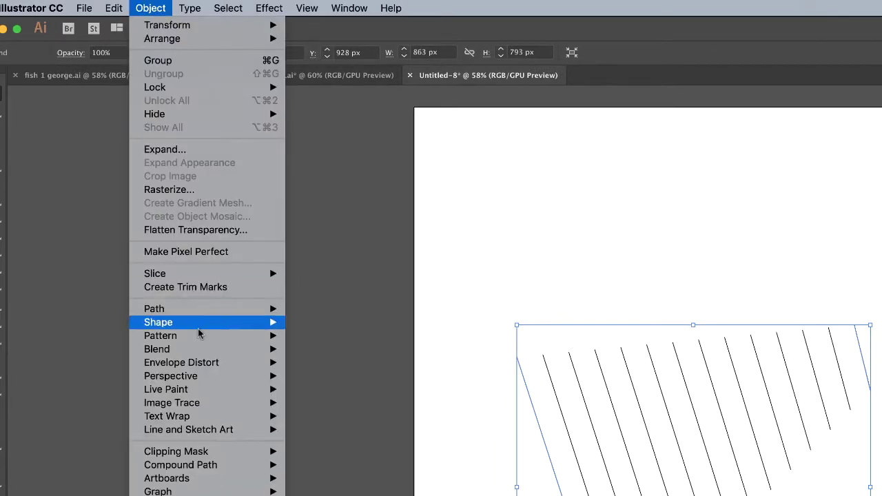
mouse_move(199, 351)
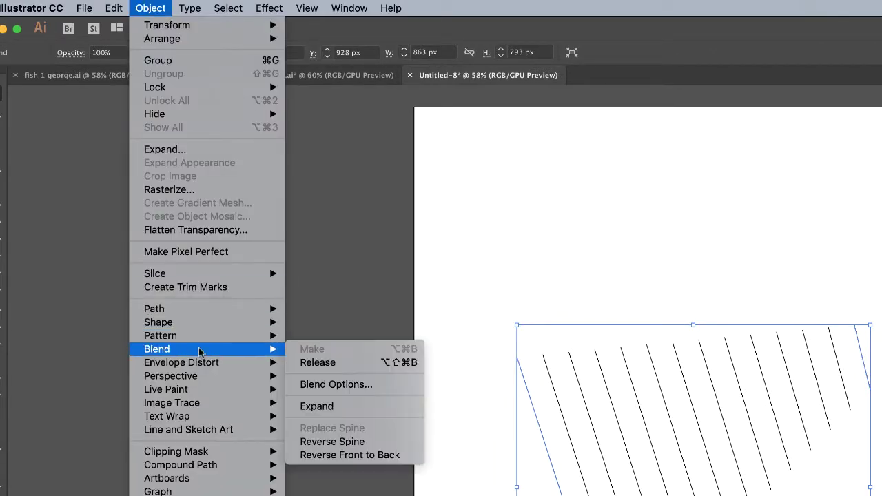
click(375, 386)
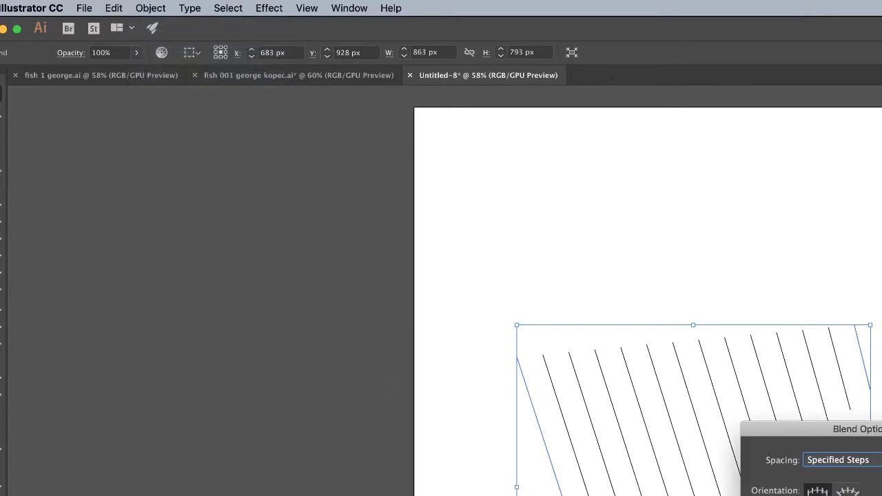
key(Return)
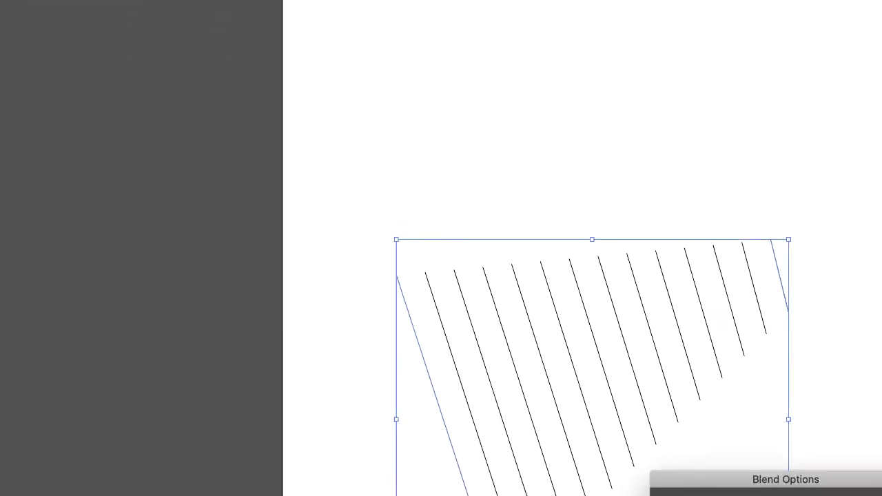
click(620, 362)
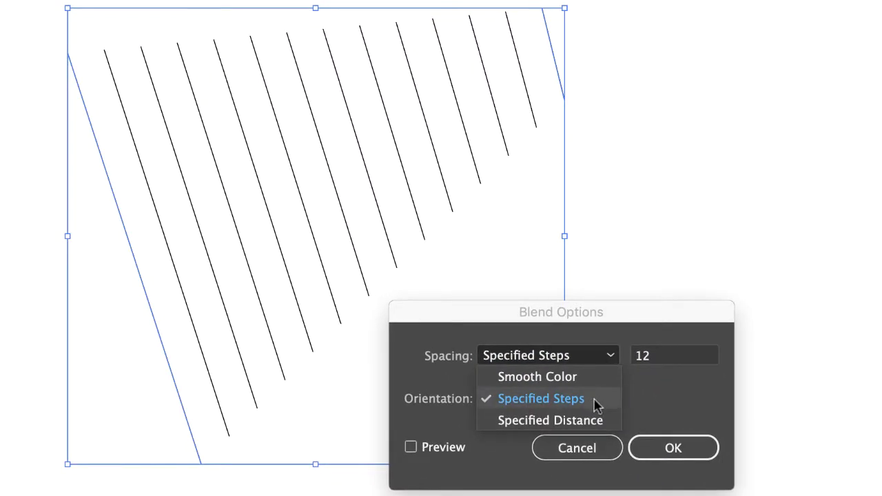
click(613, 355)
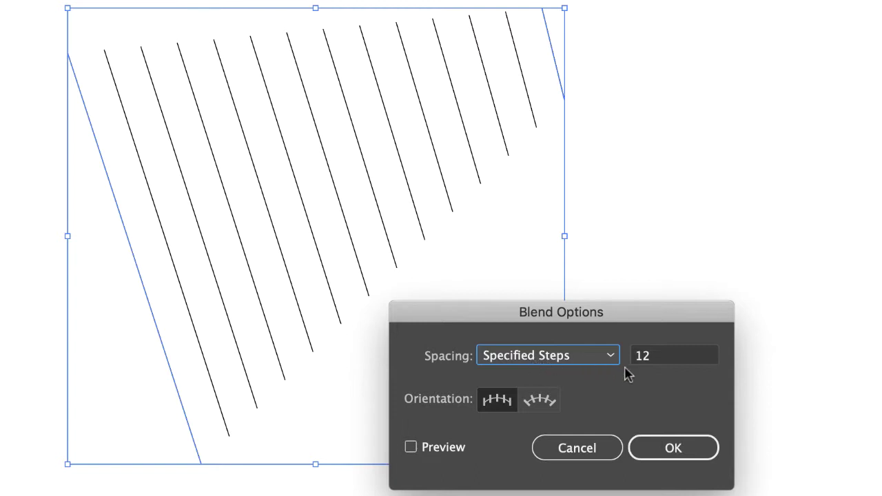
click(658, 359)
drag(645, 355, 625, 355)
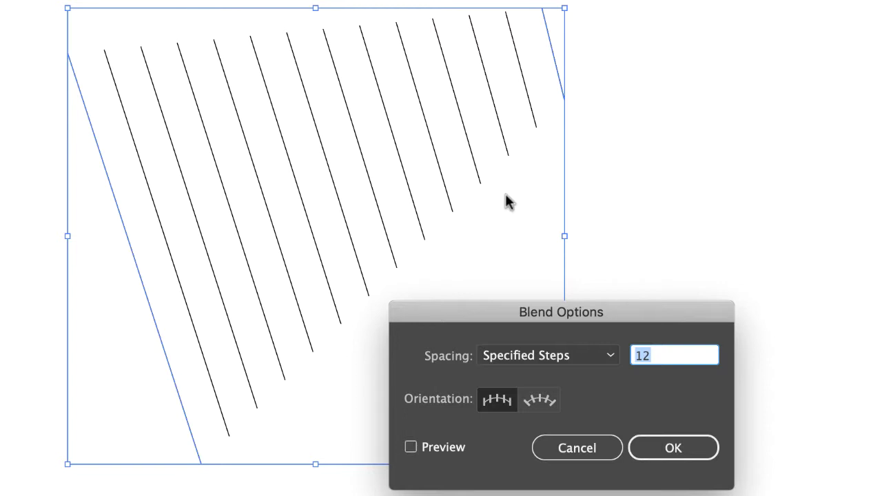
text(6)
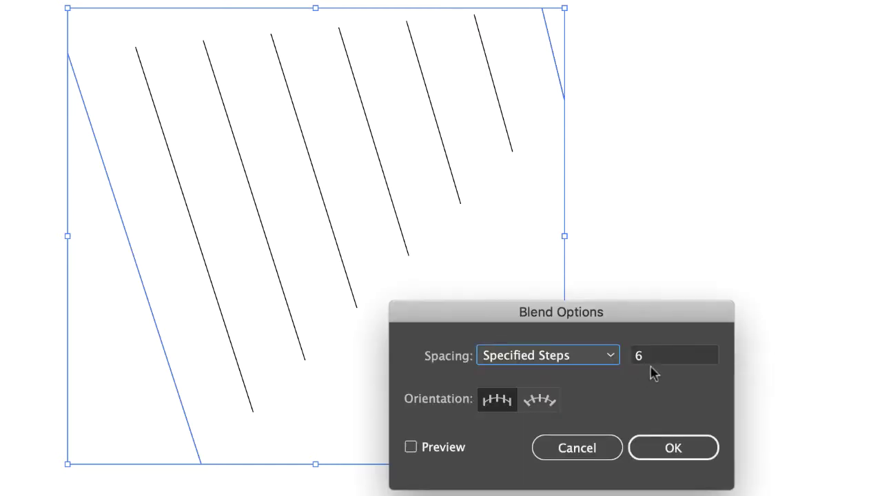
double_click(644, 355)
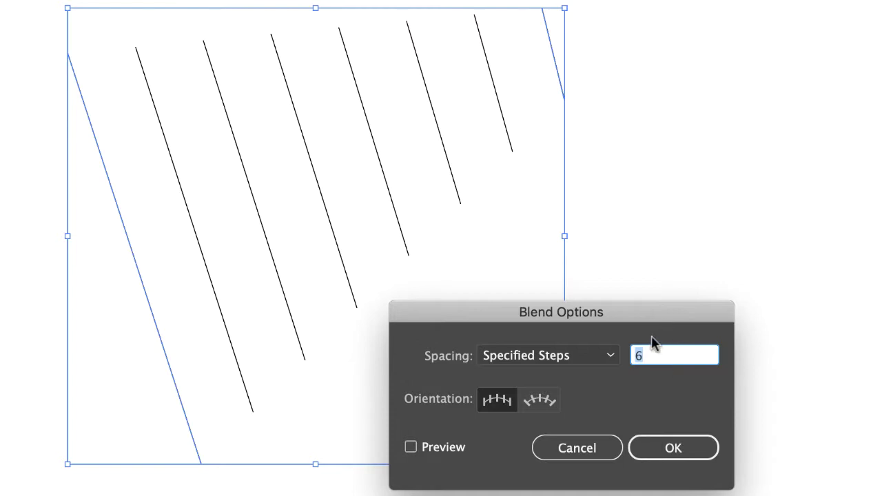
click(677, 454)
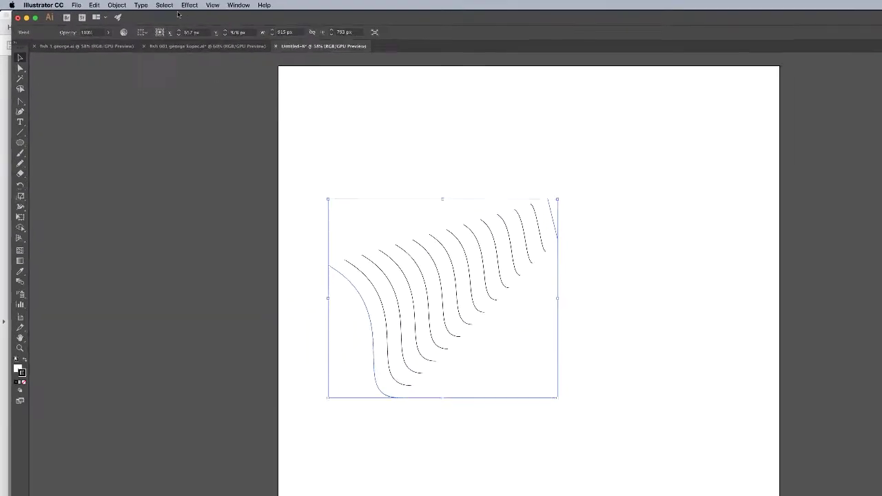
Open the Artistic_Calligraphic brush library and place its panel beside the artwork.
click(258, 7)
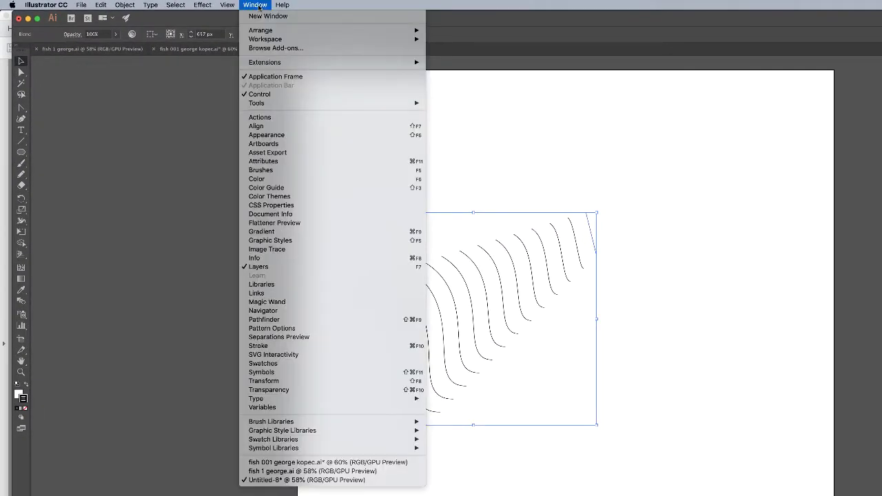
mouse_move(303, 422)
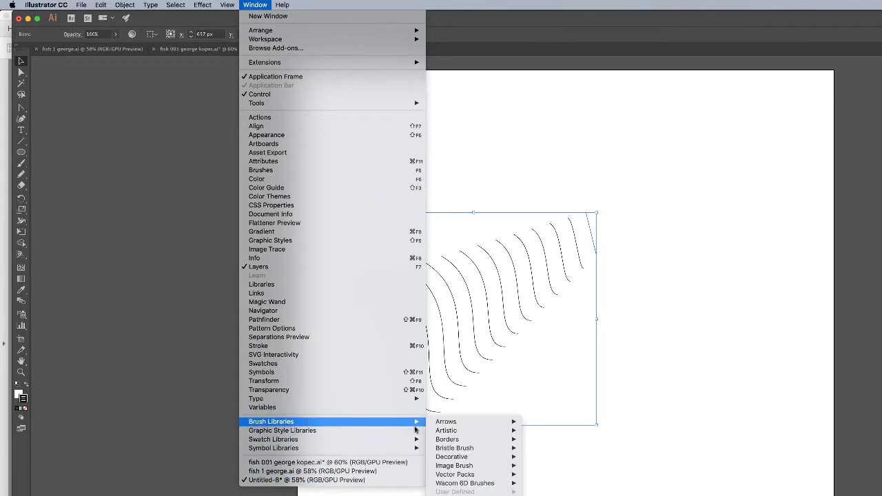
mouse_move(462, 435)
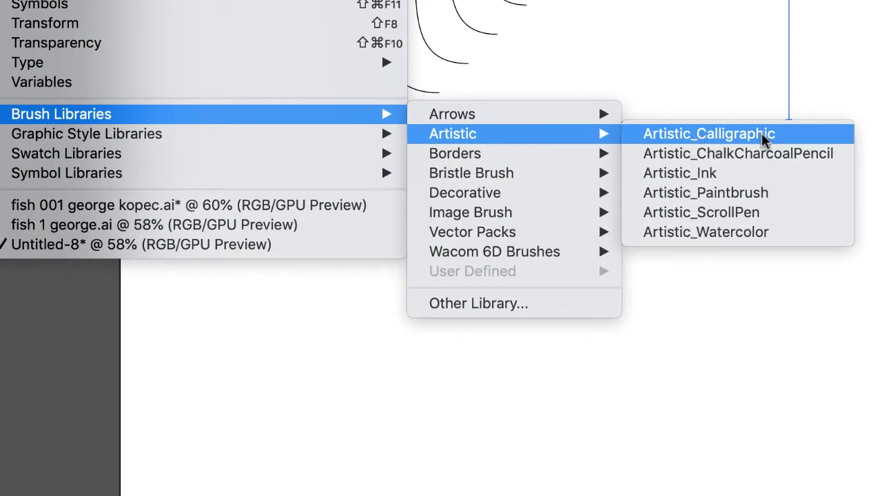
click(761, 133)
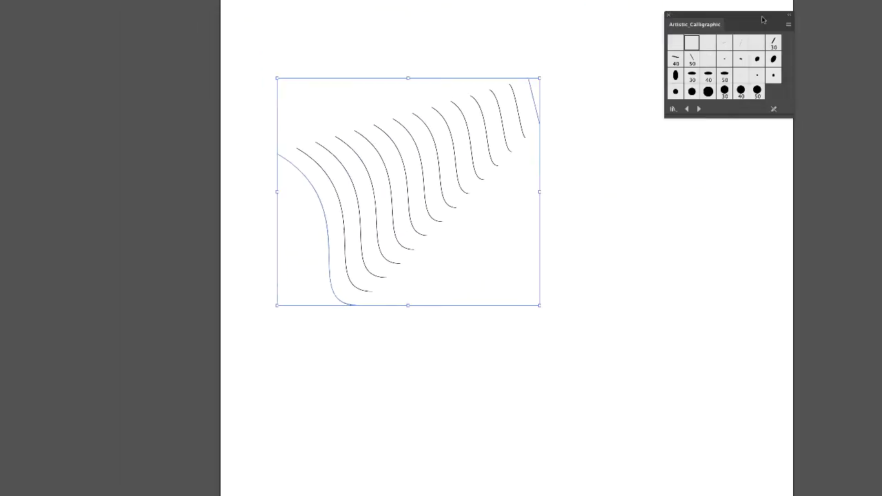
drag(762, 19, 649, 135)
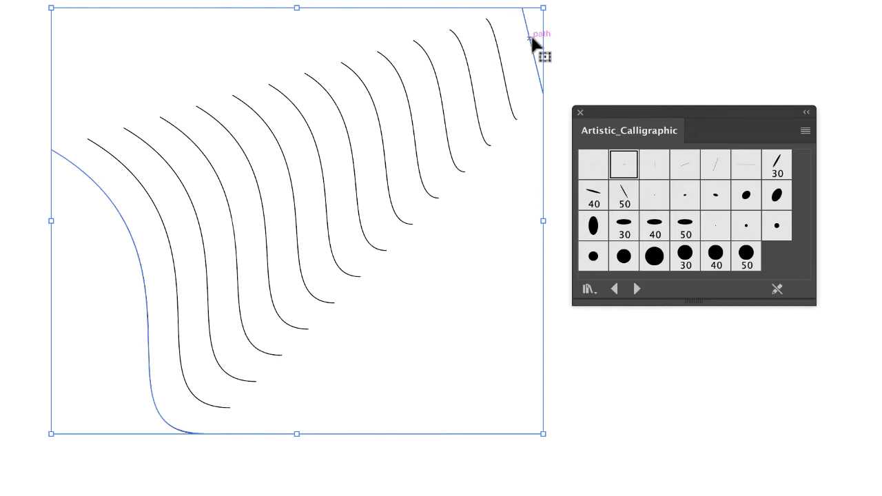
Apply the 3 pt. Flat calligraphic brush to the curved lines, then reselect them all.
click(624, 170)
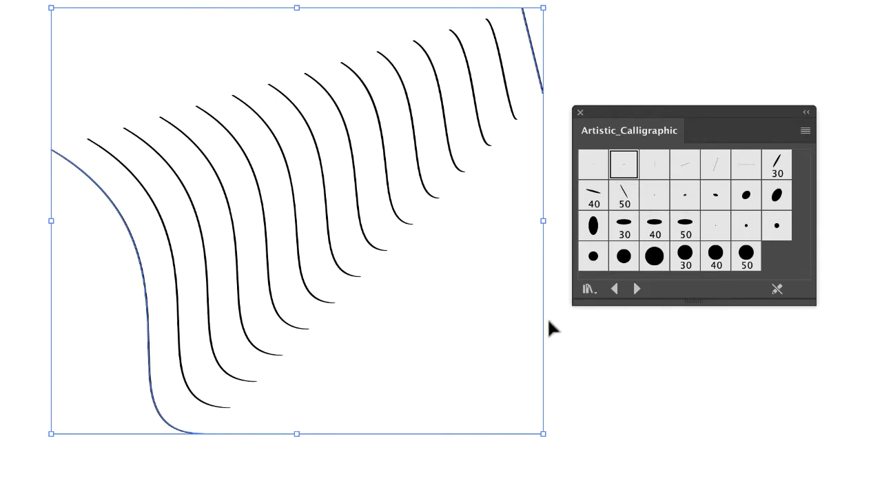
click(599, 348)
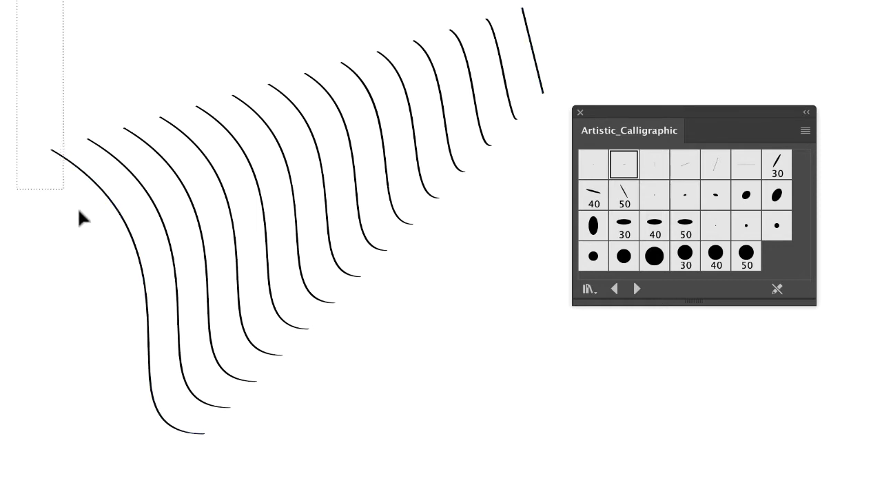
mouse_move(84, 214)
mouse_down()
mouse_move(340, 213)
mouse_move(521, 230)
mouse_move(533, 298)
mouse_up()
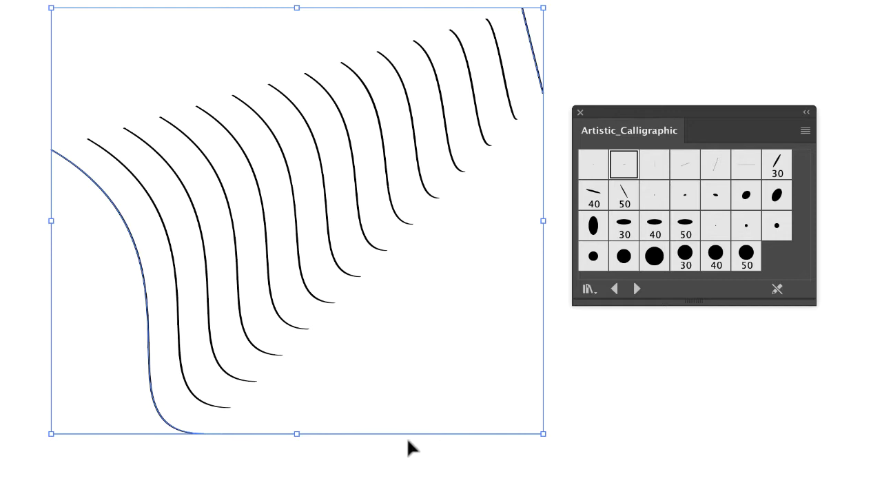
Switch to the Paintbrush tool (B) to resize the calligraphic strokes.
key(b)
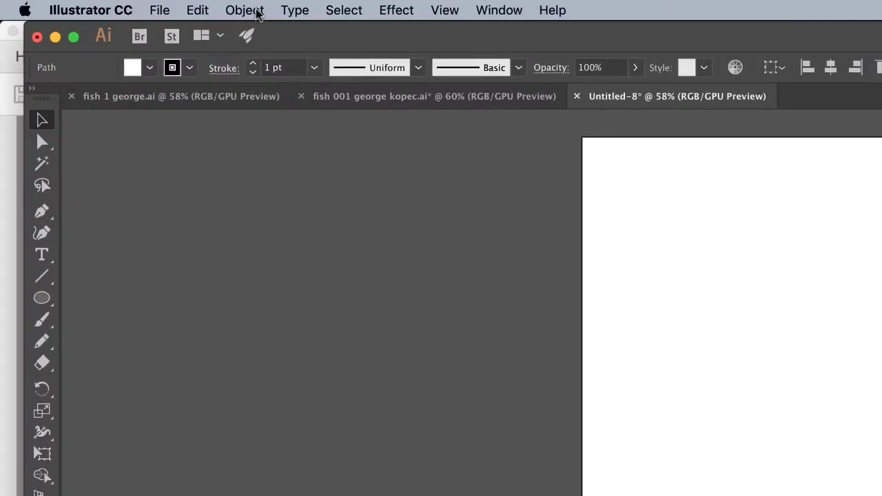
Blend the two new paths with Object > Blend > Make into a second fan of rays.
click(248, 10)
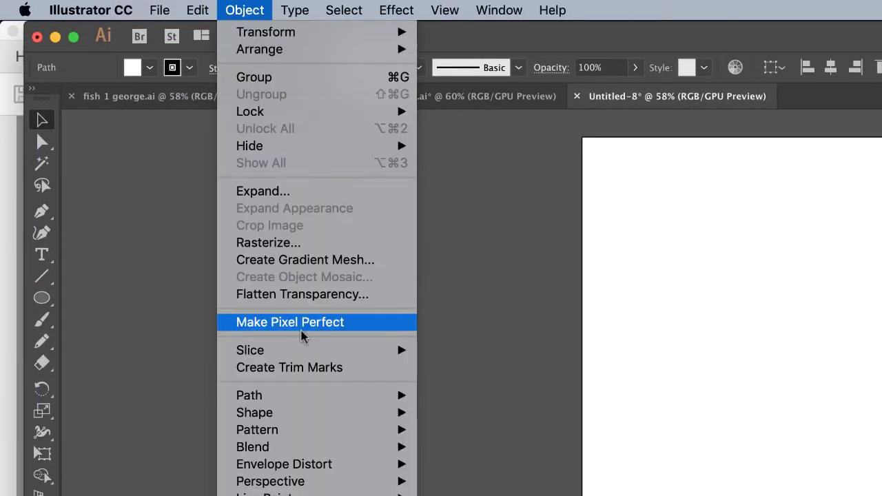
mouse_move(324, 447)
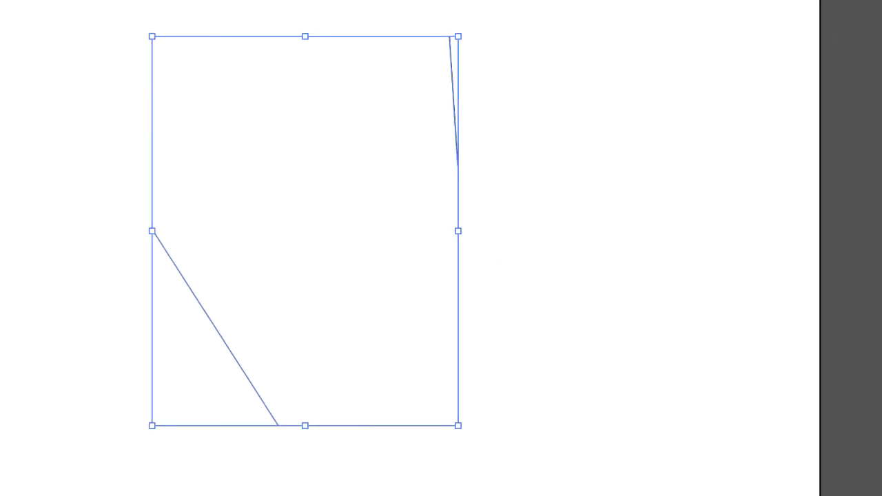
click(495, 454)
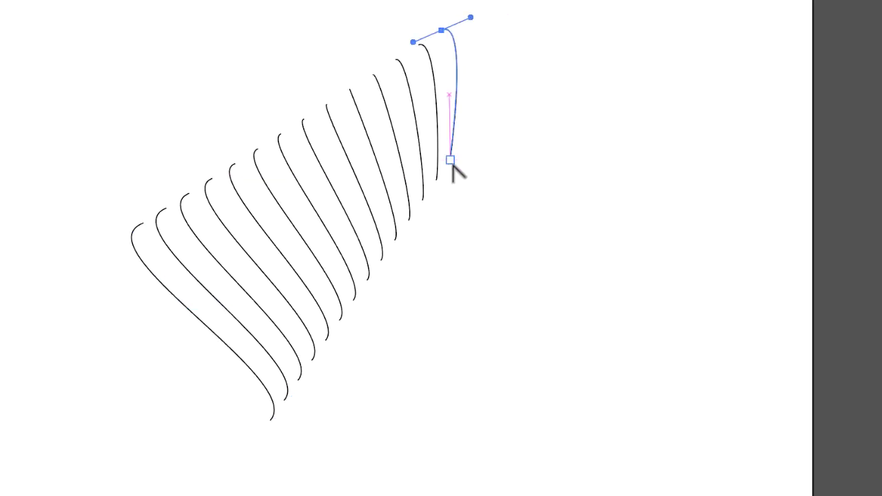
Turn the rightmost path's bottom anchor into a smooth curve, then reselect the whole blend.
drag(450, 160, 473, 171)
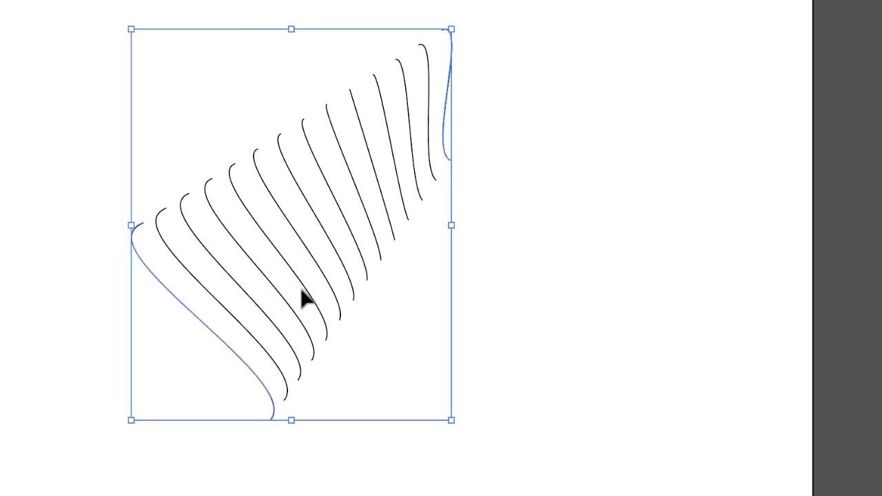
click(220, 341)
drag(559, 12, 168, 408)
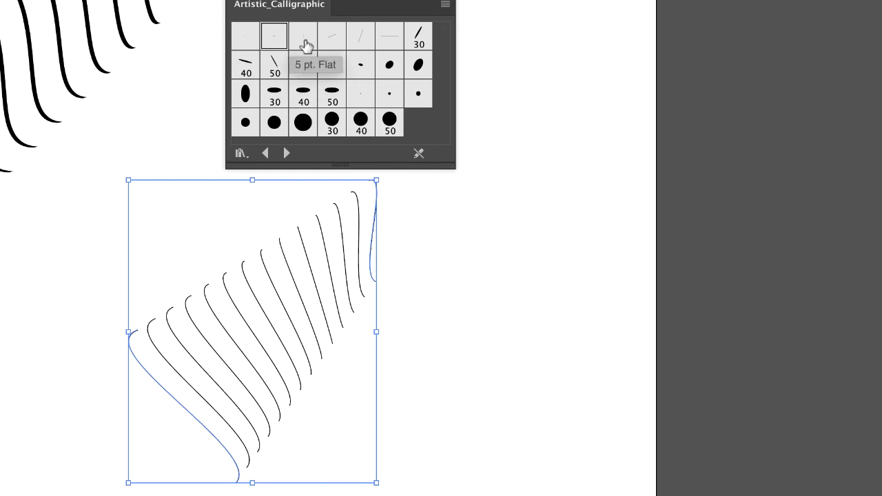
Apply the 5 pt. Flat brush to the second blend, enlarge it twice with ] and trim once with [.
click(306, 45)
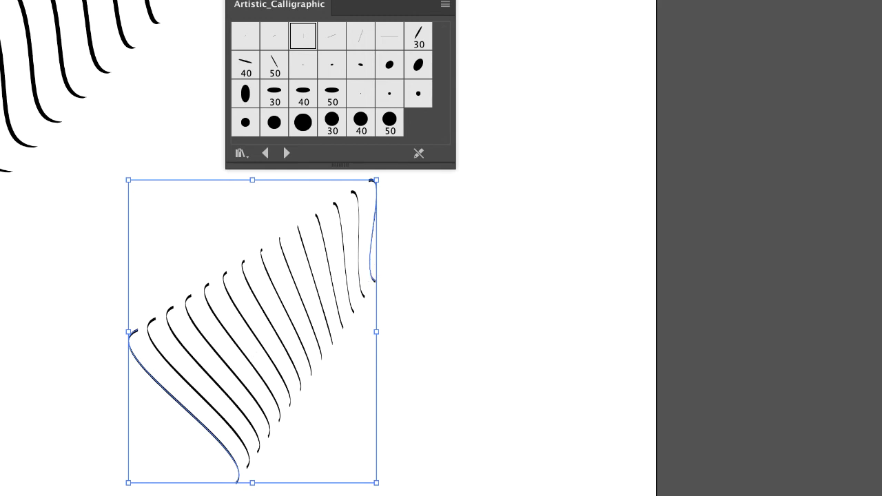
key(b)
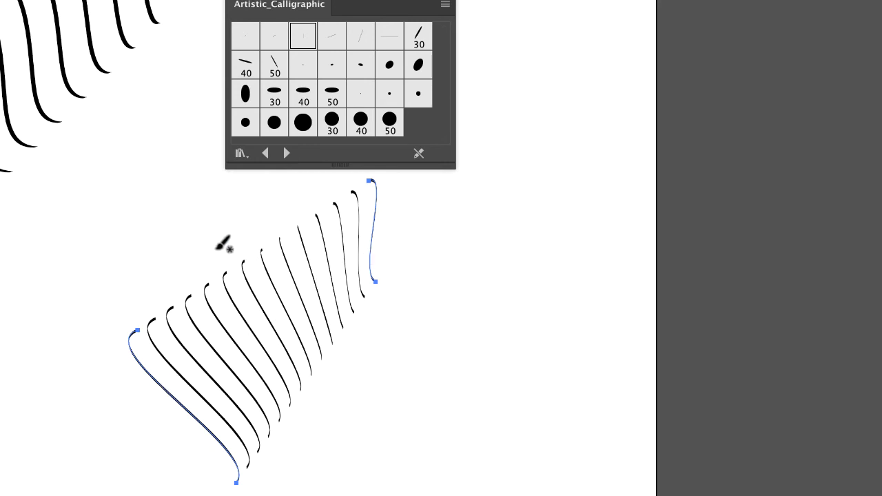
key(bracketright)
key(bracketright)
key(bracketright)
key(bracketright)
key(bracketright)
key(bracketright)
key(bracketright)
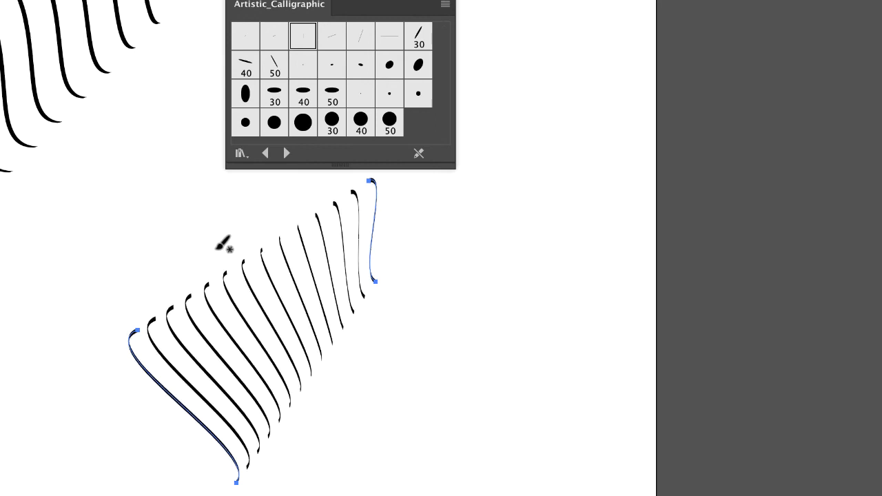
key(bracketright)
key(bracketright)
key(bracketright)
key(bracketright)
key(bracketright)
key(bracketright)
key(bracketright)
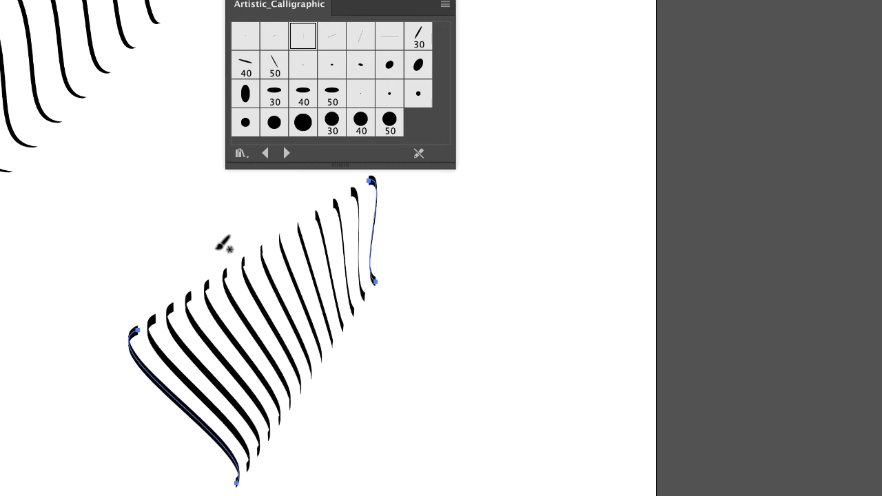
key(bracketleft)
key(bracketleft)
key(bracketleft)
key(bracketleft)
key(bracketleft)
key(bracketleft)
key(bracketleft)
key(bracketleft)
key(bracketleft)
key(bracketleft)
key(bracketleft)
key(bracketleft)
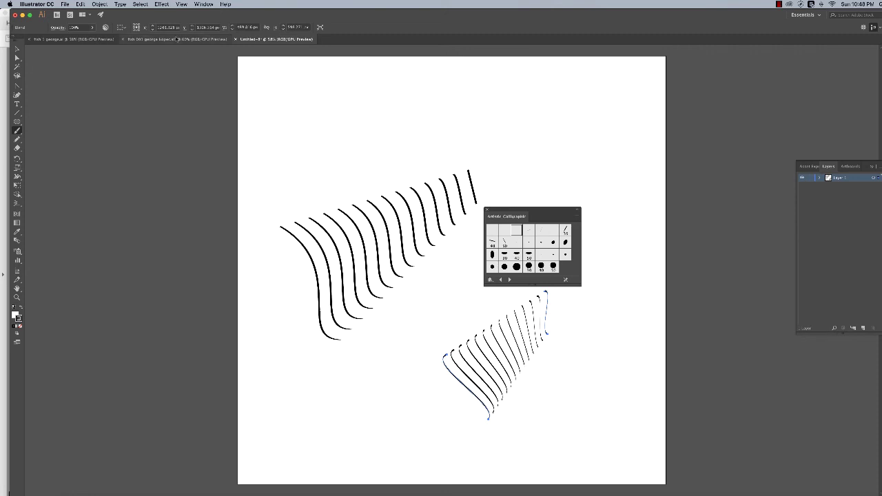
Bring up the yellow striped fish document and move the brush library panel off the artwork.
click(172, 39)
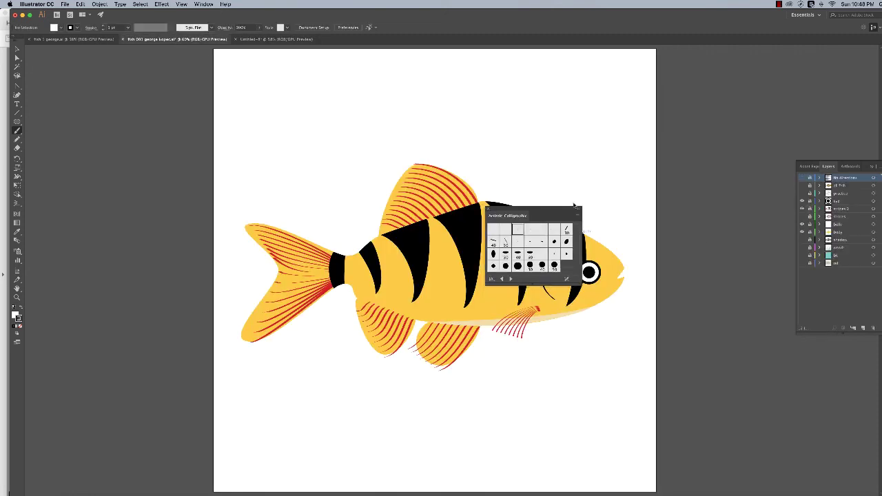
drag(583, 205, 630, 144)
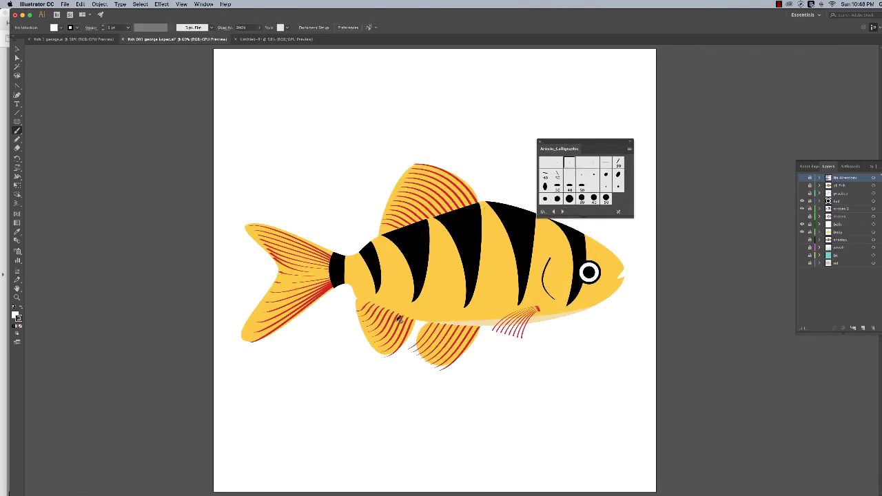